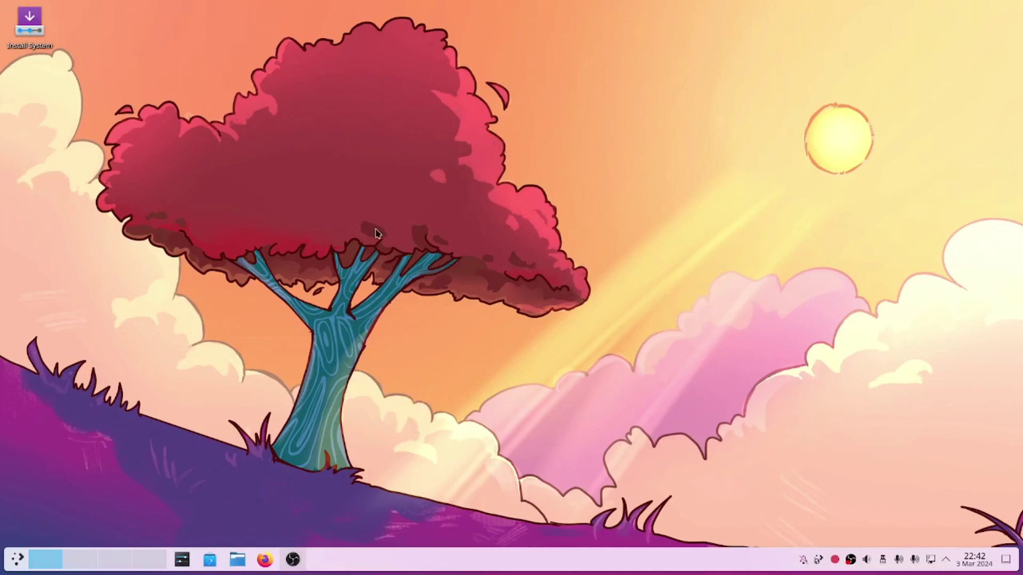
pyautogui.moveTo(367, 209); pyautogui.dragTo(699, 354)
pyautogui.moveTo(322, 143); pyautogui.dragTo(701, 359)
# - Show the desktop overview, add a fifth virtual desktop to it and delete that desktop again
pyautogui.moveTo(2, 4)
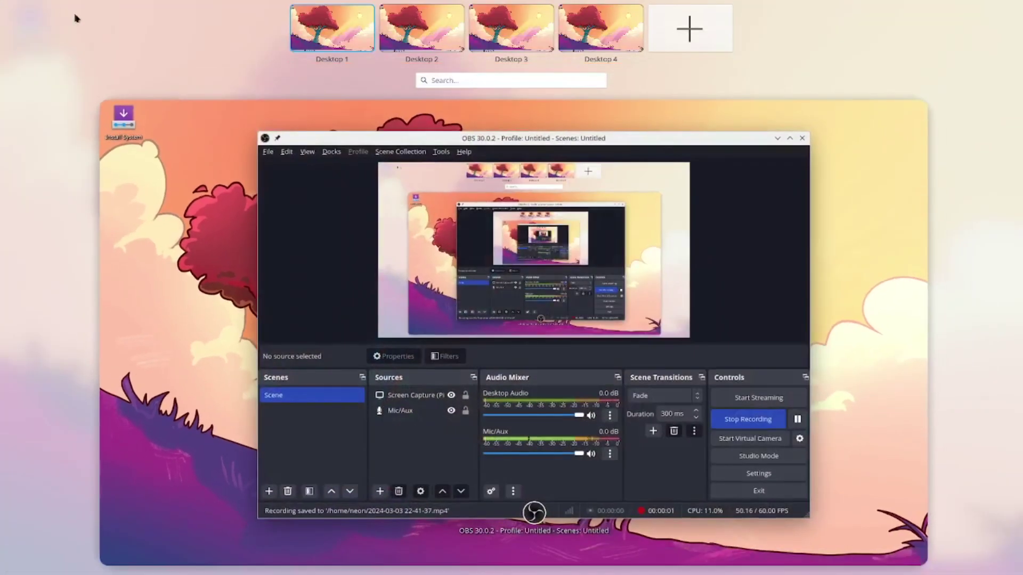
pyautogui.click(319, 29)
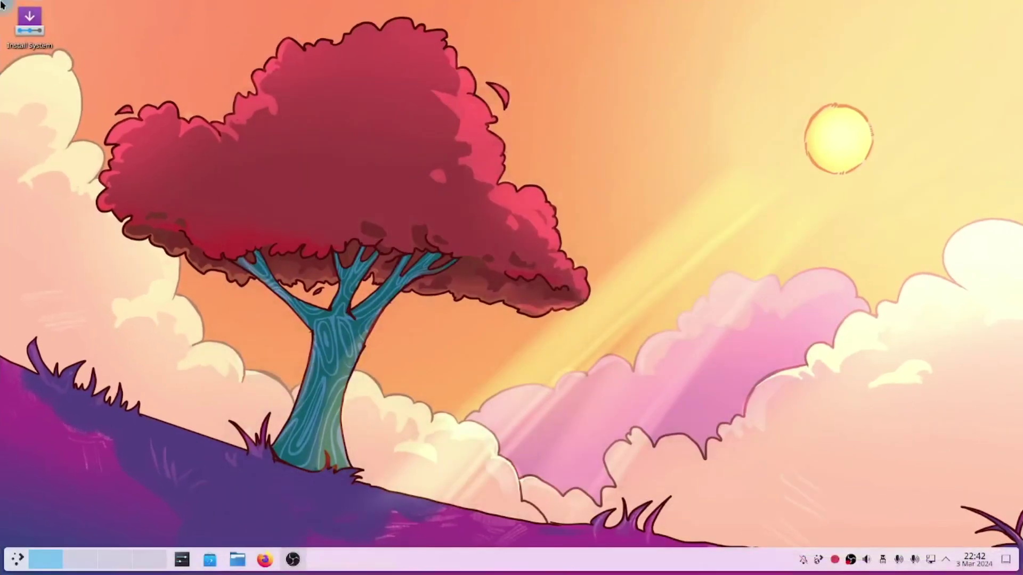
pyautogui.moveTo(5, 5)
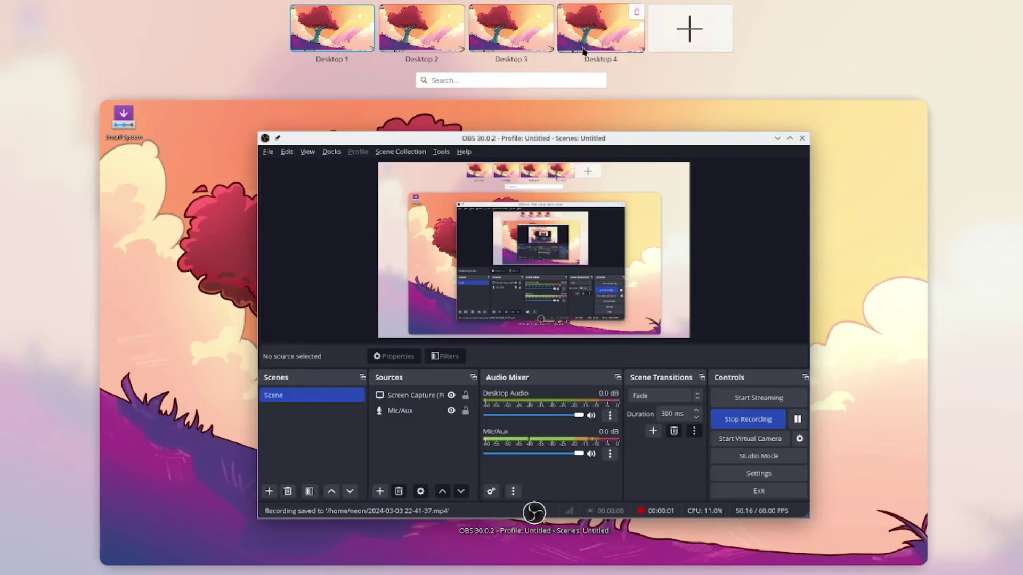
pyautogui.click(674, 38)
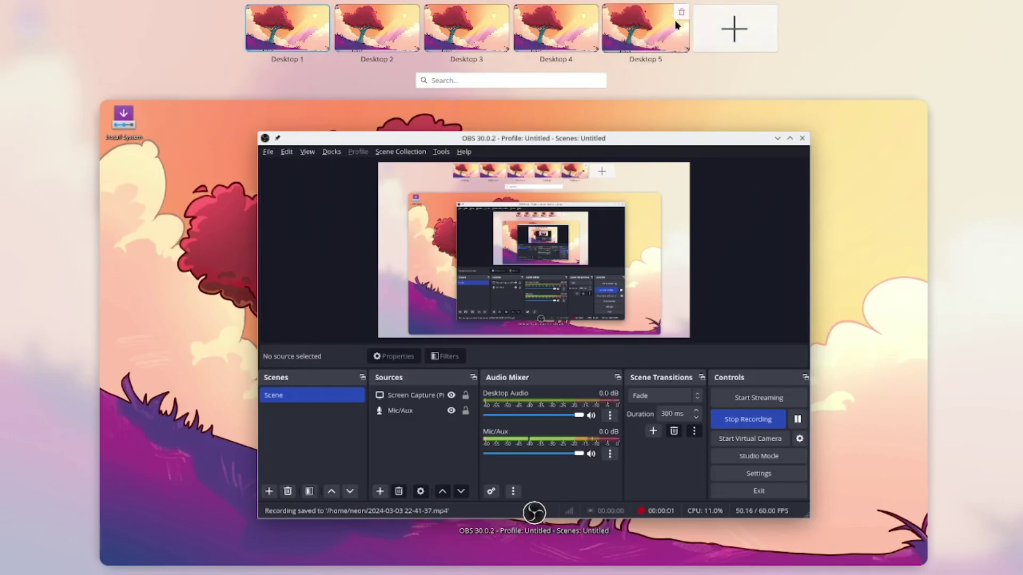
pyautogui.click(681, 12)
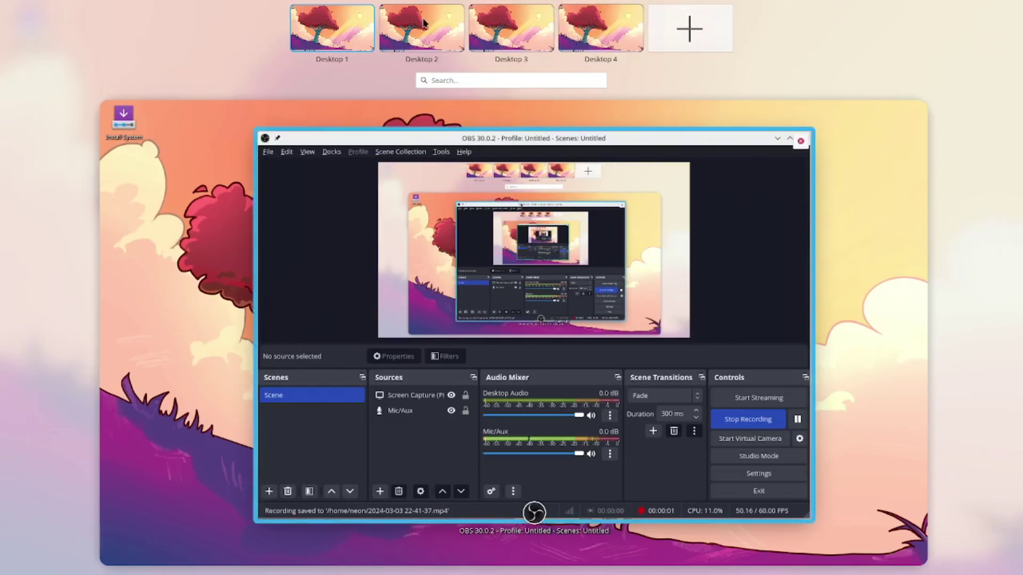
# - Move the OBS window to Desktop 2 in the overview and switch to Desktop 2
pyautogui.moveTo(425, 23); pyautogui.dragTo(424, 24)
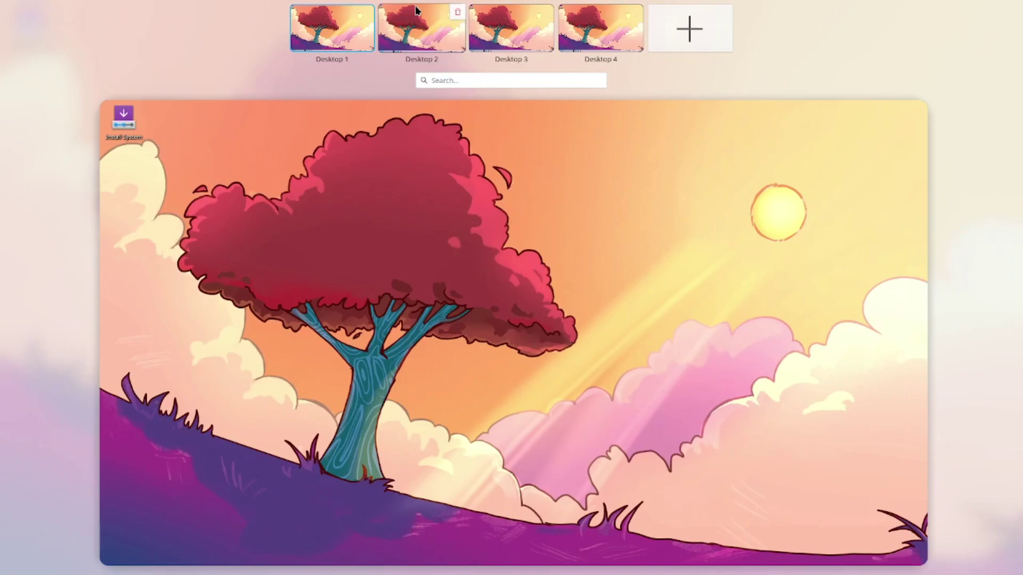
pyautogui.click(363, 31)
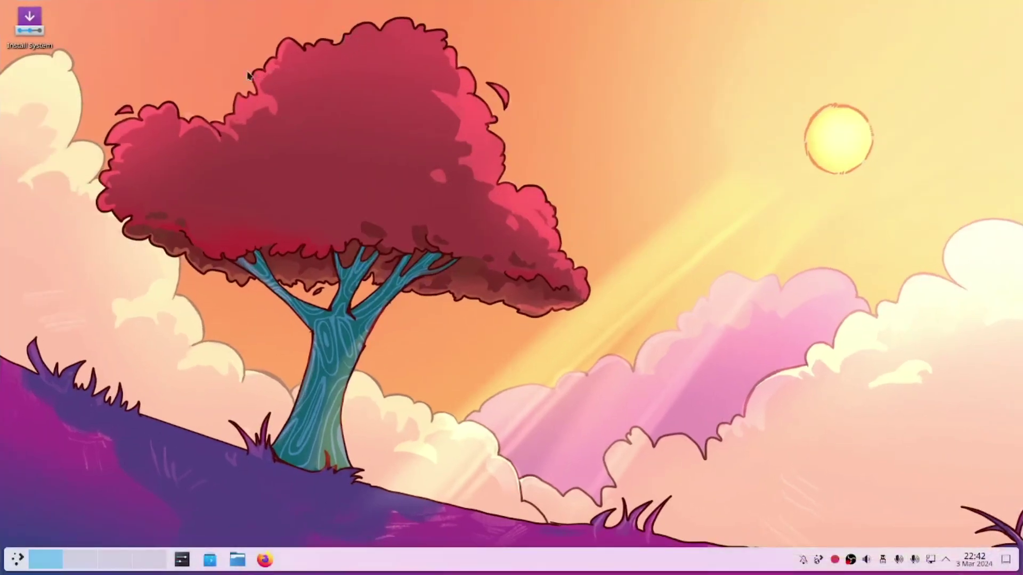
pyautogui.click(91, 560)
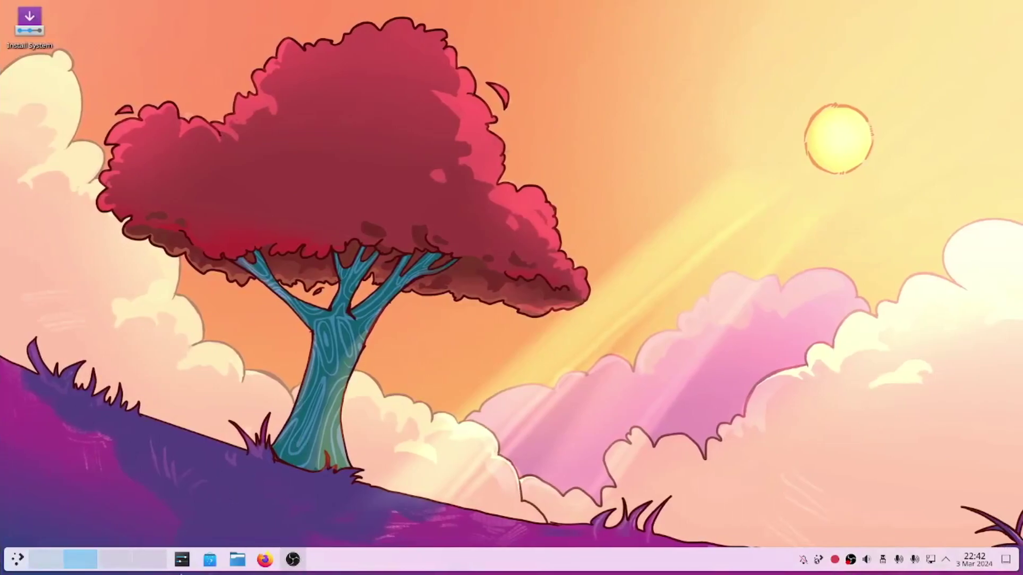
# - Move the OBS window back to Desktop 1 in the overview and switch to Desktop 1
pyautogui.moveTo(1, 2)
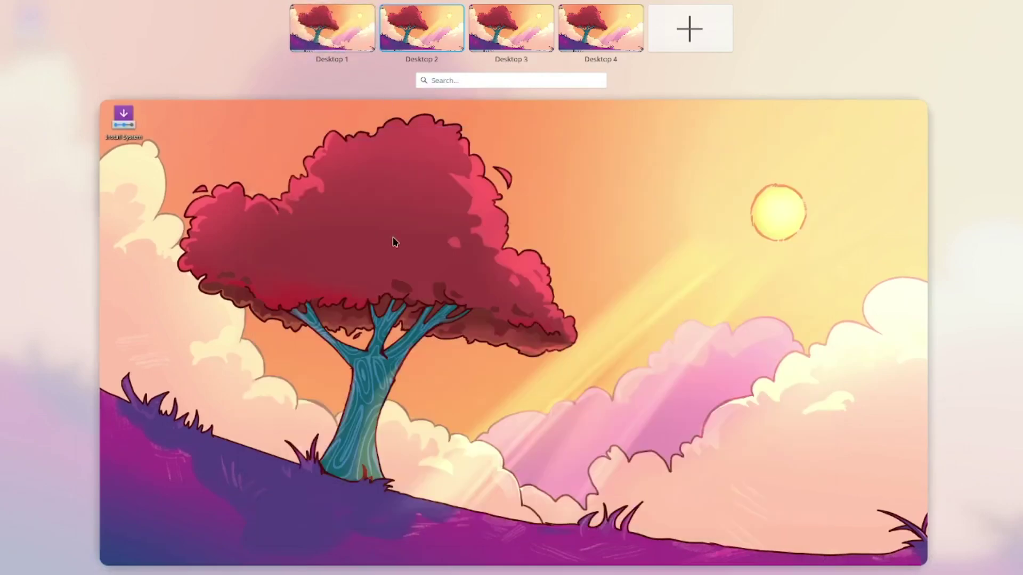
pyautogui.click(393, 241)
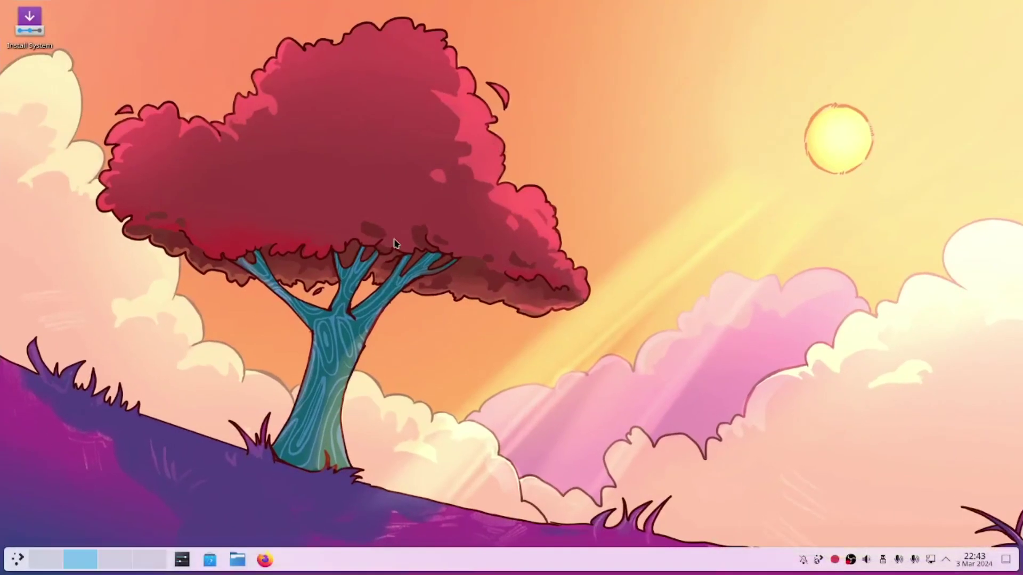
pyautogui.click(33, 559)
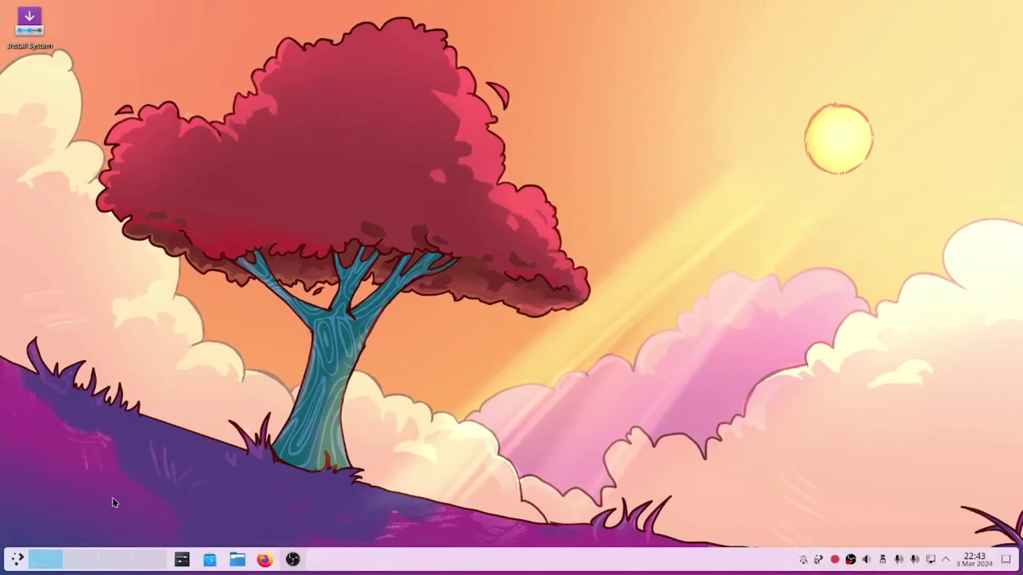
# - Launch System Settings and show the Desktop Effects page of Window Management
pyautogui.click(19, 559)
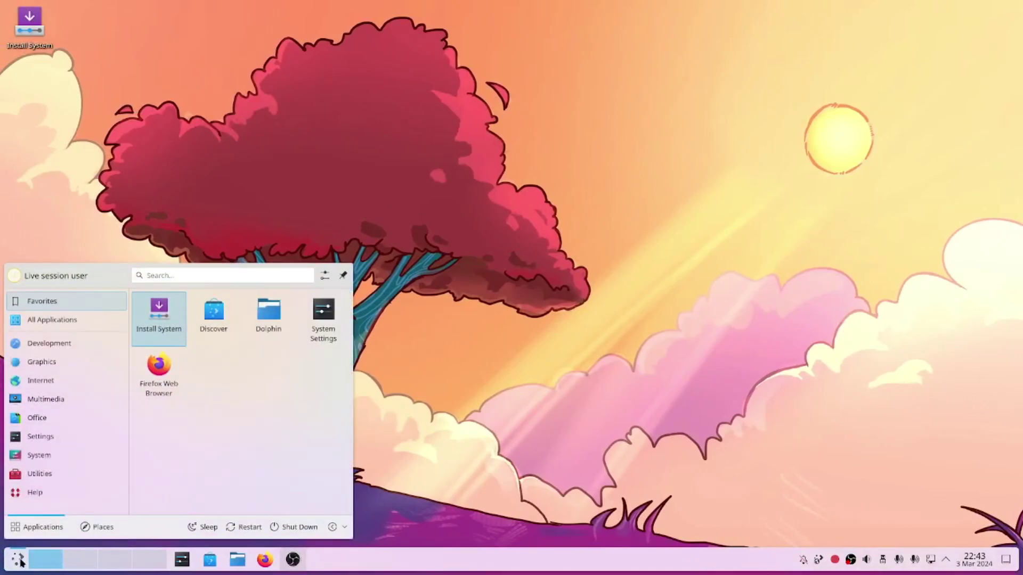
pyautogui.click(309, 337)
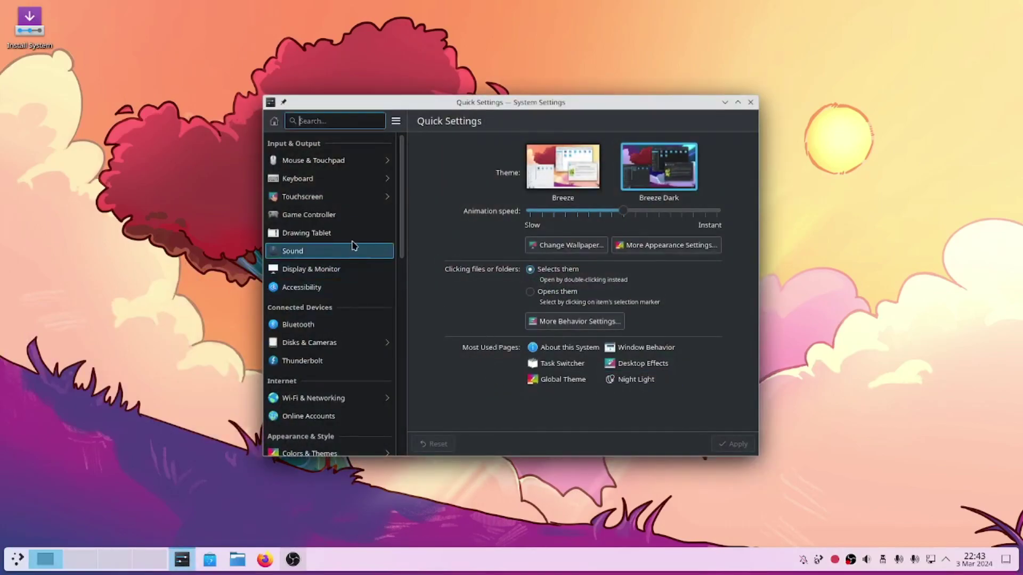
pyautogui.scroll(-6, 352, 245)
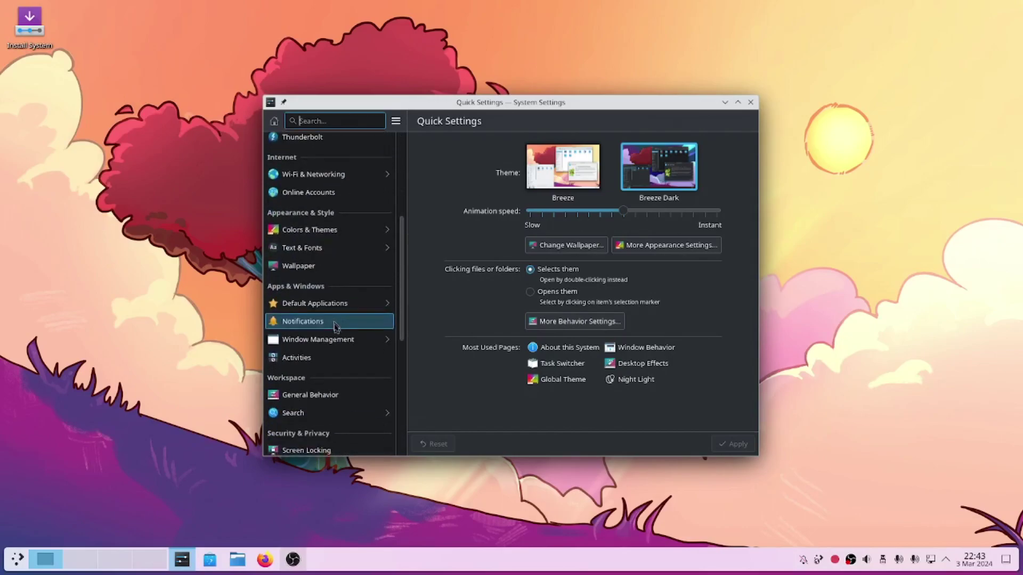
pyautogui.click(338, 342)
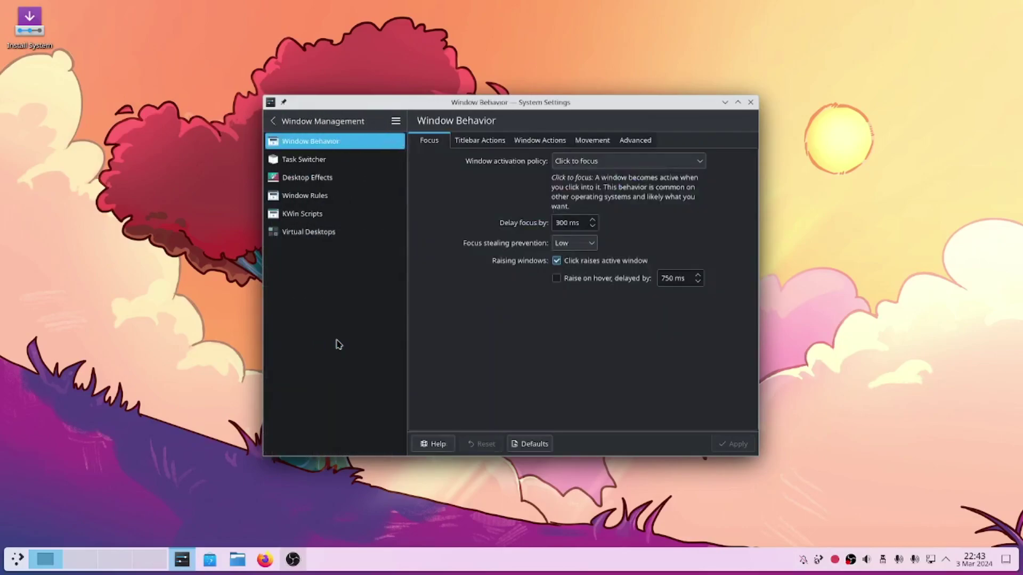
pyautogui.click(318, 183)
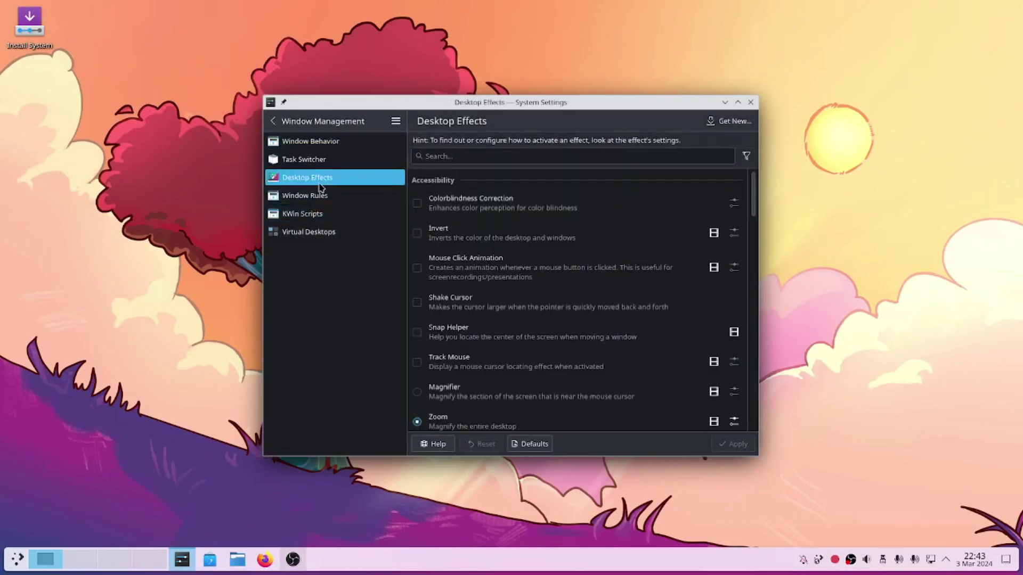
# - Look through the desktop effects as far as the Window Management group and switch the Cube effect off and on again
pyautogui.scroll(-6, 504, 267)
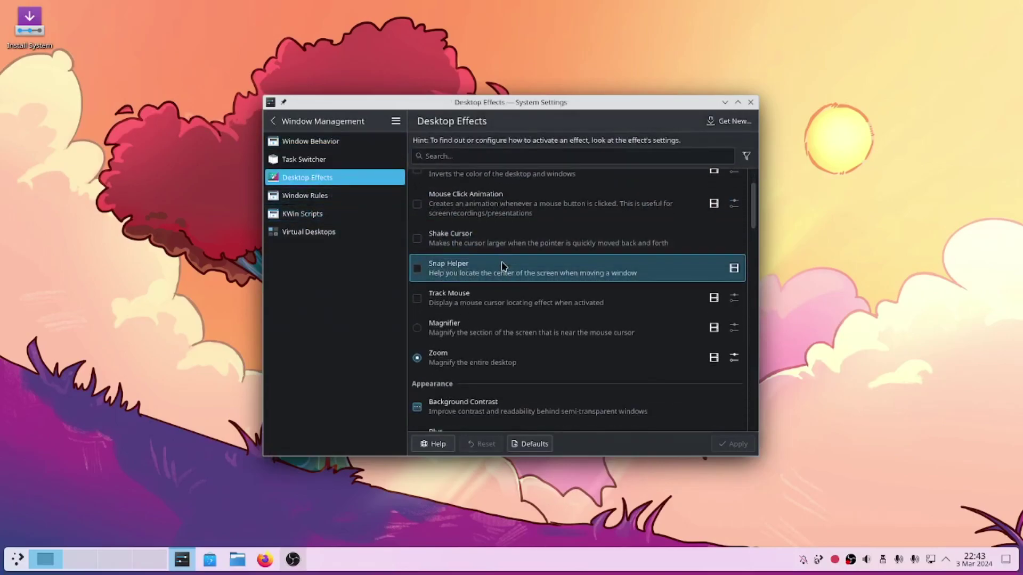
pyautogui.scroll(-5, 503, 266)
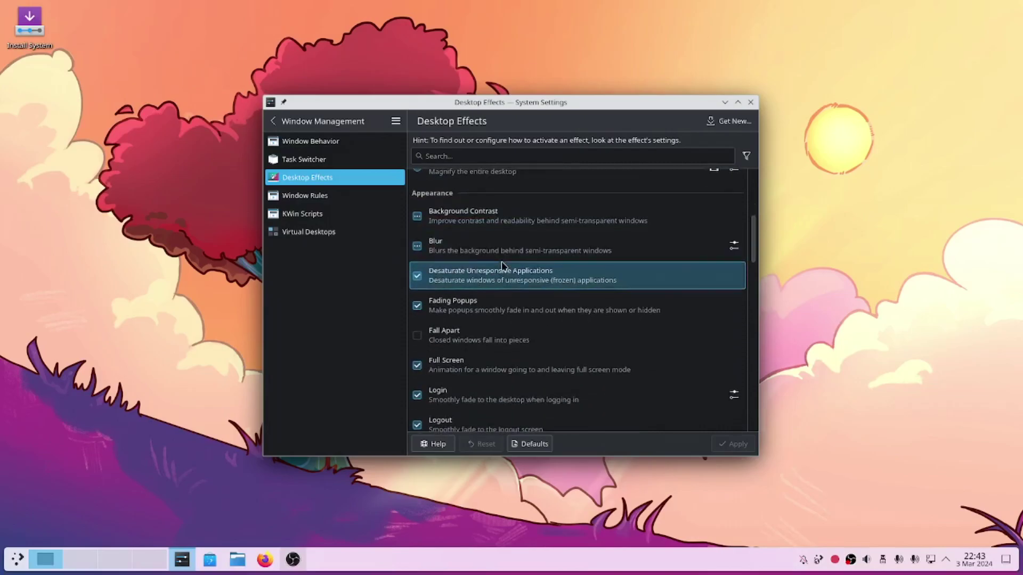
pyautogui.moveTo(524, 103); pyautogui.dragTo(522, 112)
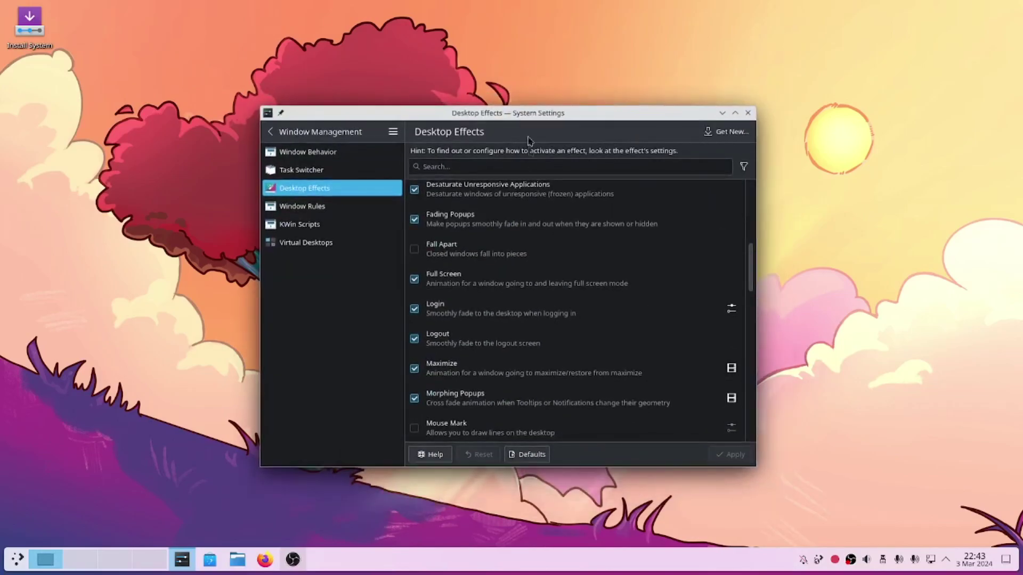
pyautogui.scroll(-7, 540, 260)
pyautogui.scroll(-10, 538, 260)
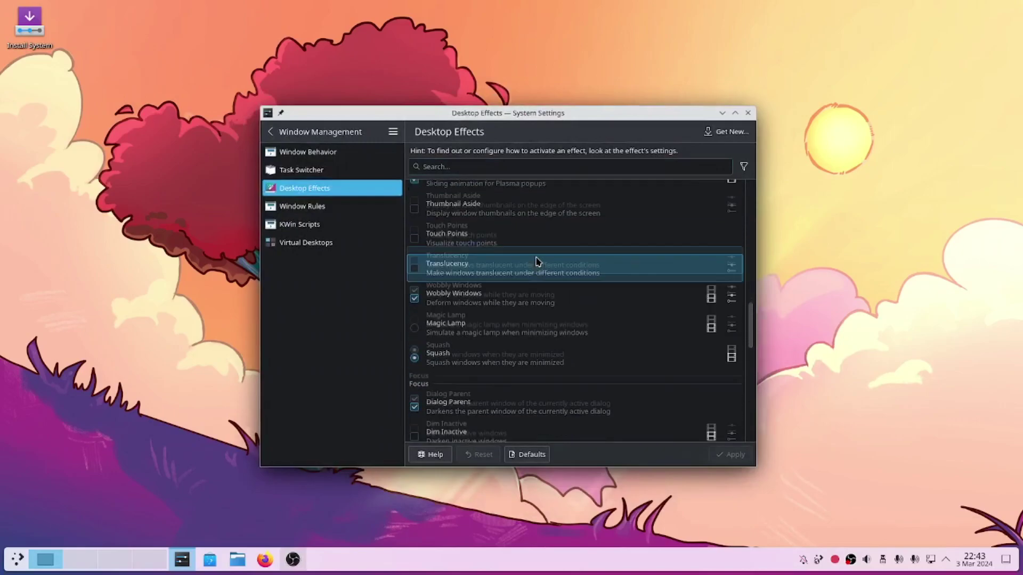
pyautogui.scroll(-7, 538, 261)
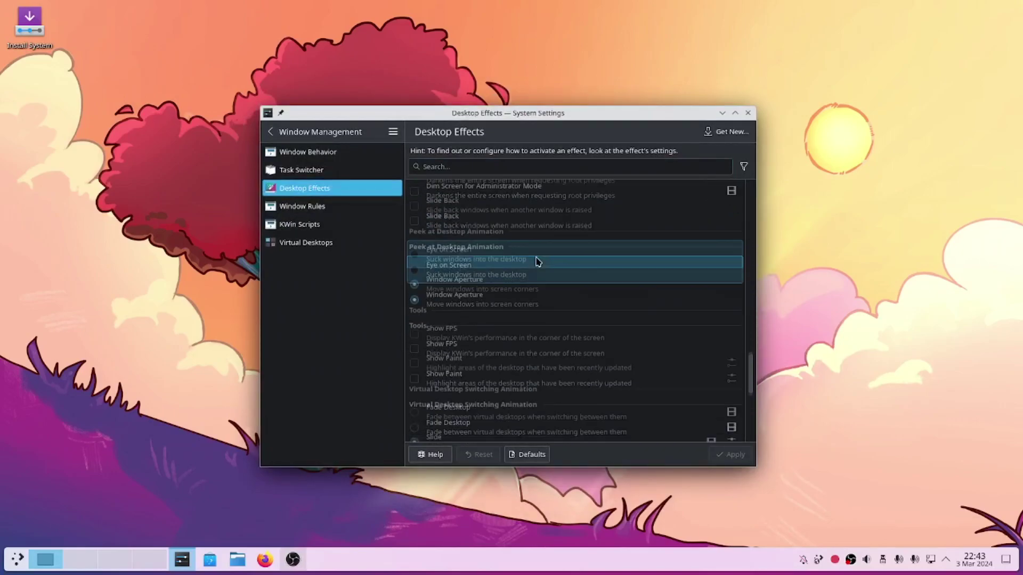
pyautogui.click(415, 321)
pyautogui.click(415, 321)
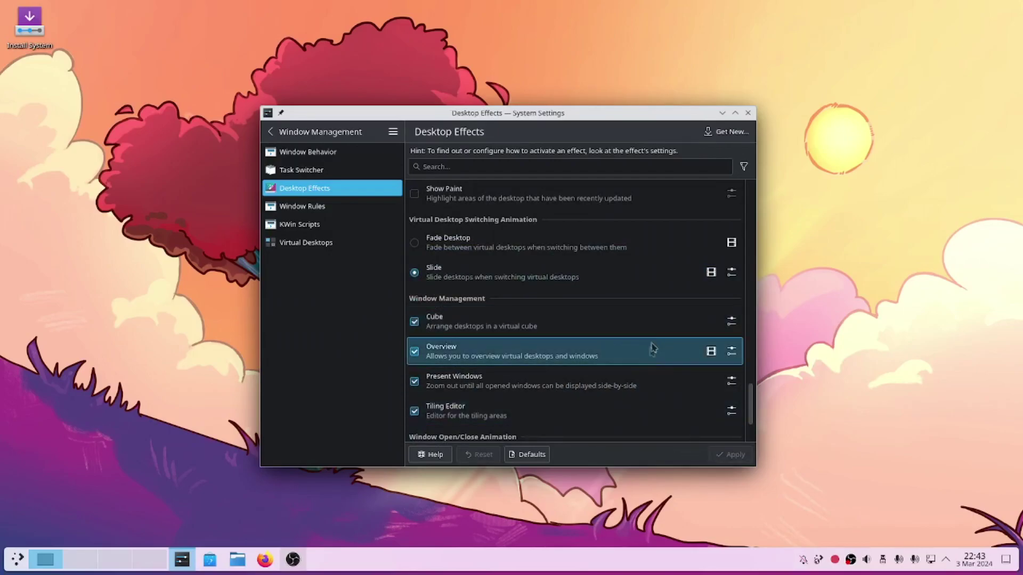
# - In the Cube effect's settings, try the custom Toggle Cube shortcut option, return to the default Meta+C and accept the dialog
pyautogui.click(731, 322)
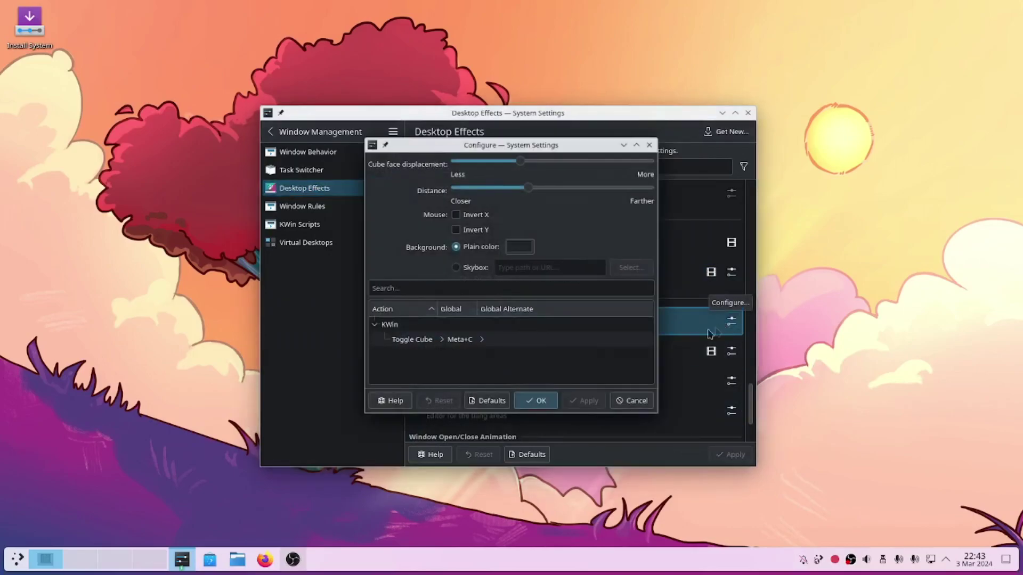
pyautogui.click(461, 340)
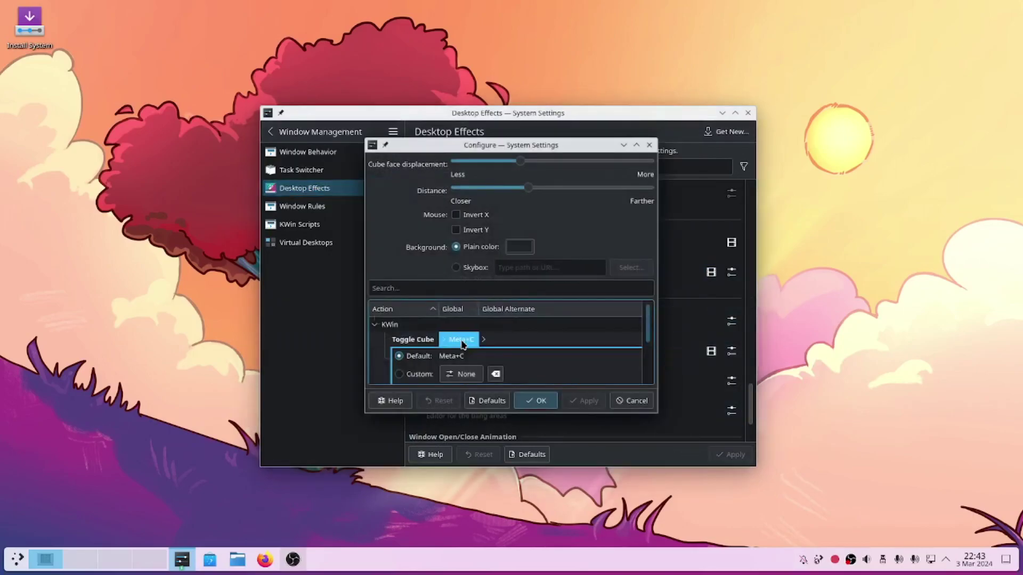
pyautogui.click(467, 375)
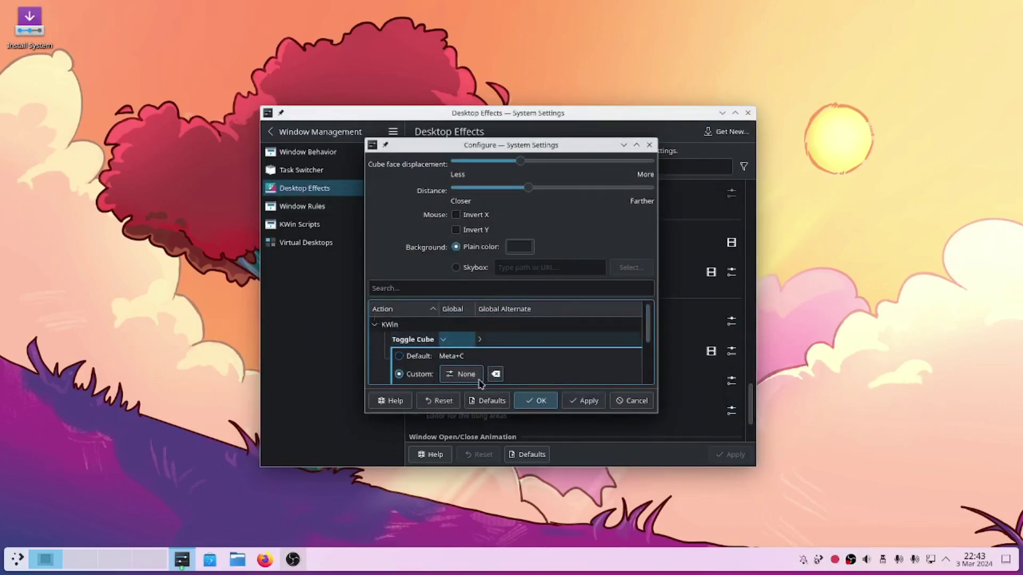
pyautogui.click(426, 356)
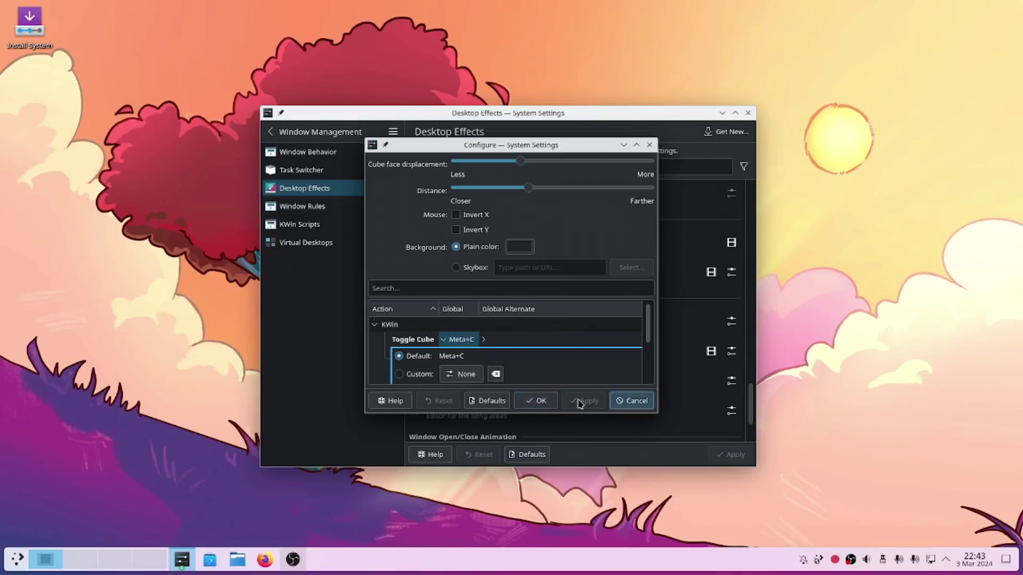
pyautogui.click(540, 401)
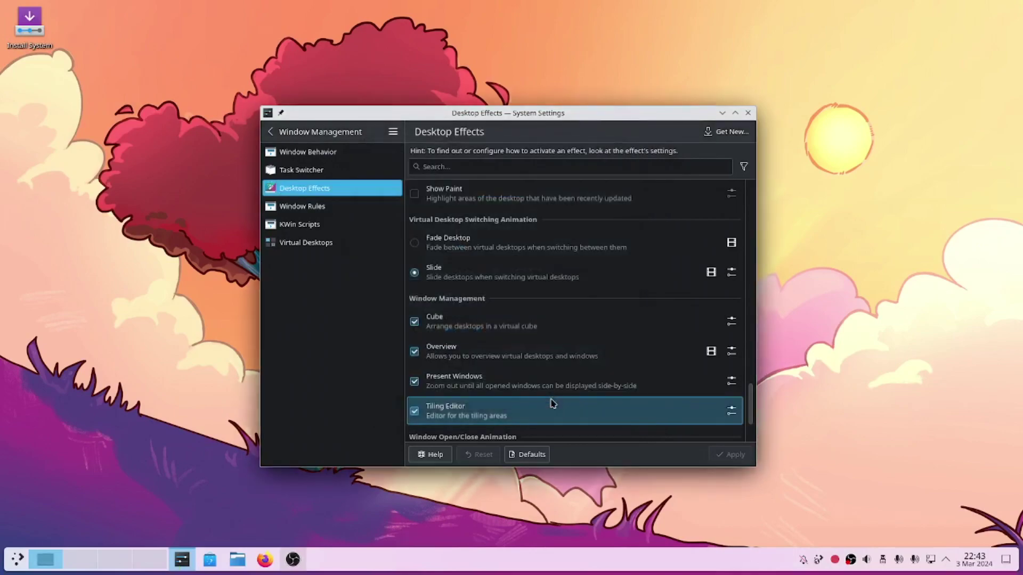
# - Toggle the desktop cube view several times, rotate the cube and return to the first desktop
pyautogui.press('super+c')
pyautogui.press('Escape')
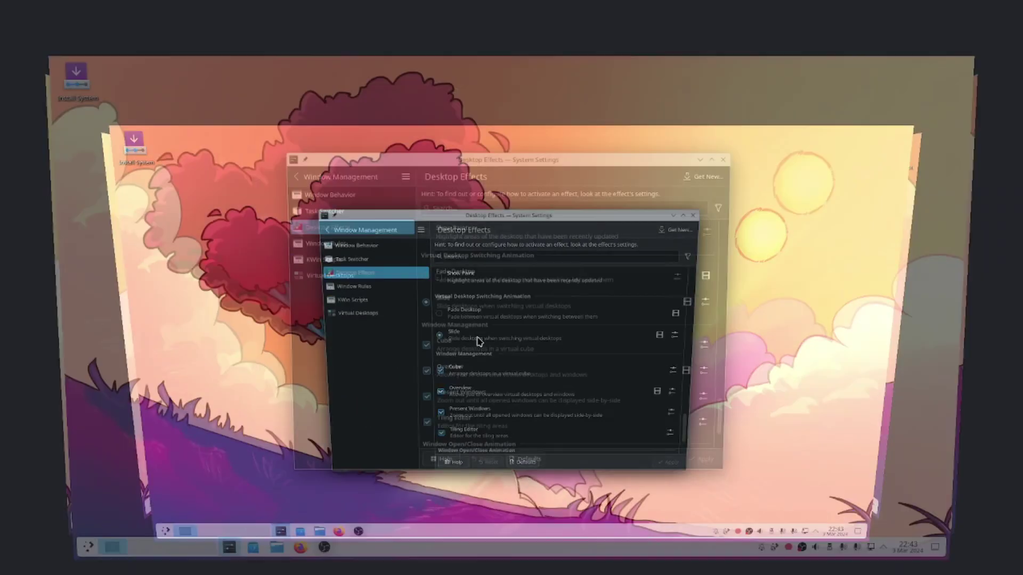
pyautogui.press('super+c')
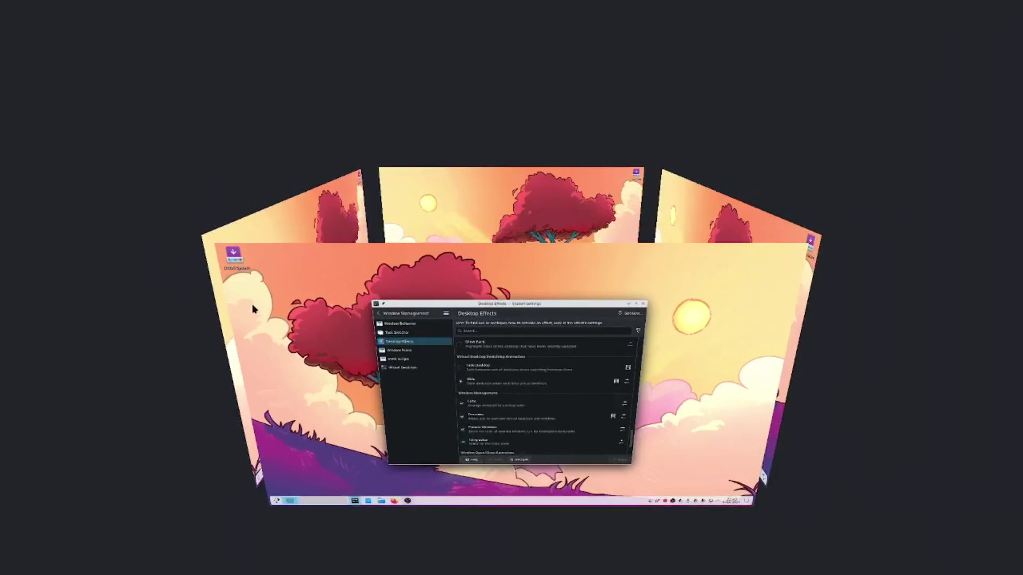
pyautogui.press('Escape')
pyautogui.press('super+c')
pyautogui.moveTo(279, 293); pyautogui.dragTo(304, 237)
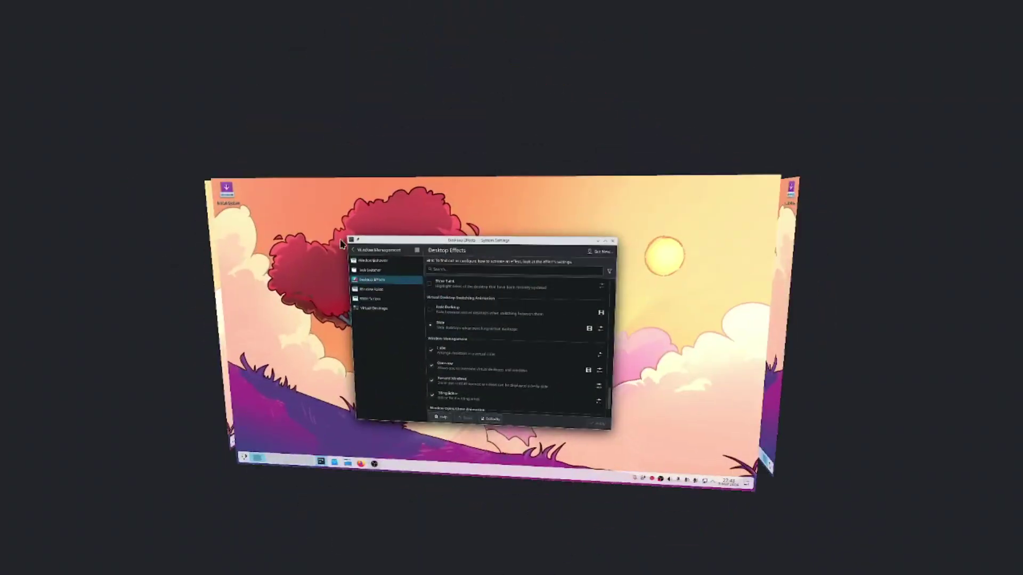
pyautogui.click(318, 257)
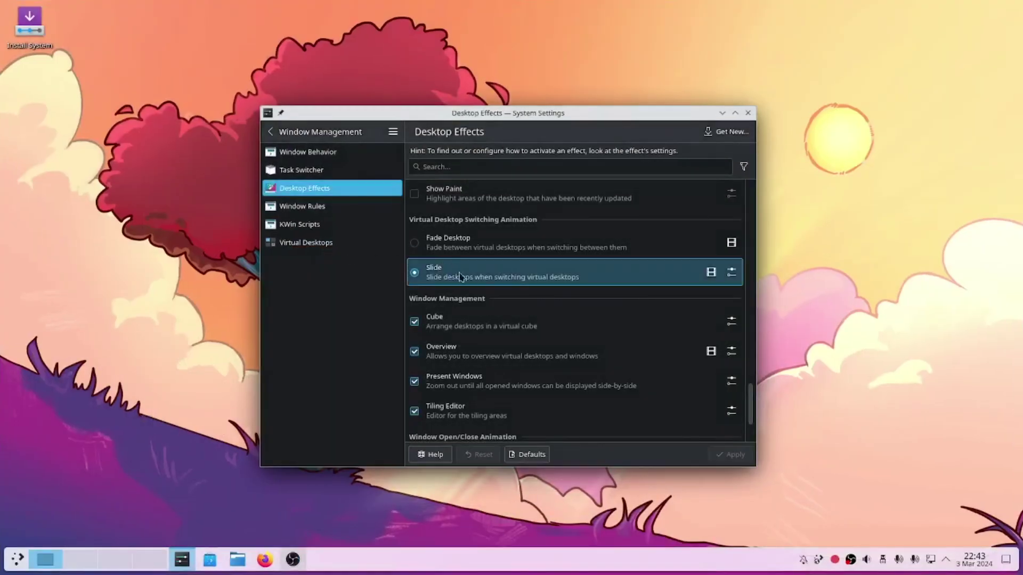
# - Go back to the main settings categories and show the Default Applications page
pyautogui.click(318, 132)
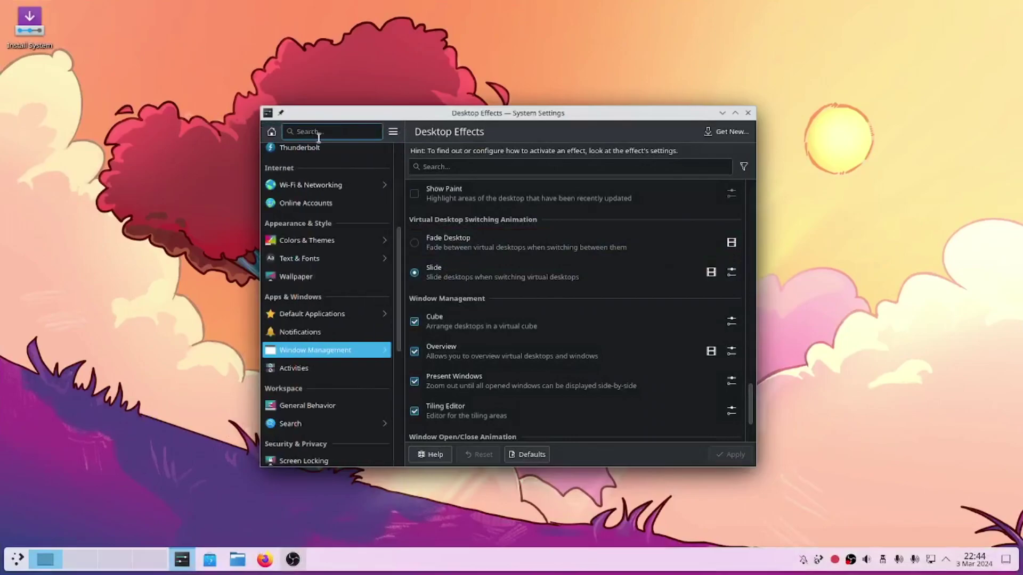
pyautogui.click(332, 326)
pyautogui.click(340, 314)
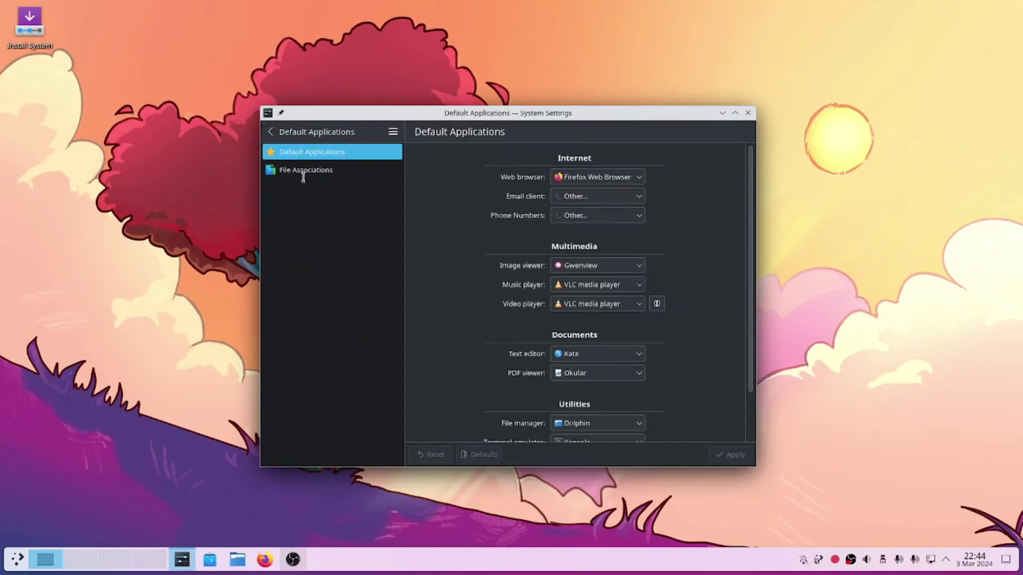
# - Return to the main settings categories and open Software Update in the System group
pyautogui.click(317, 132)
pyautogui.scroll(-8, 346, 311)
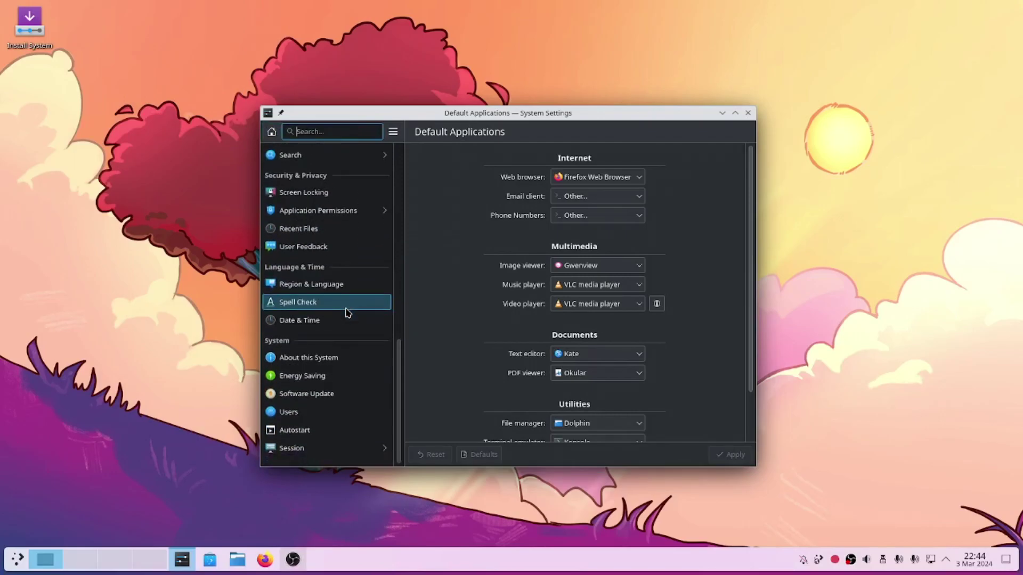
pyautogui.click(321, 398)
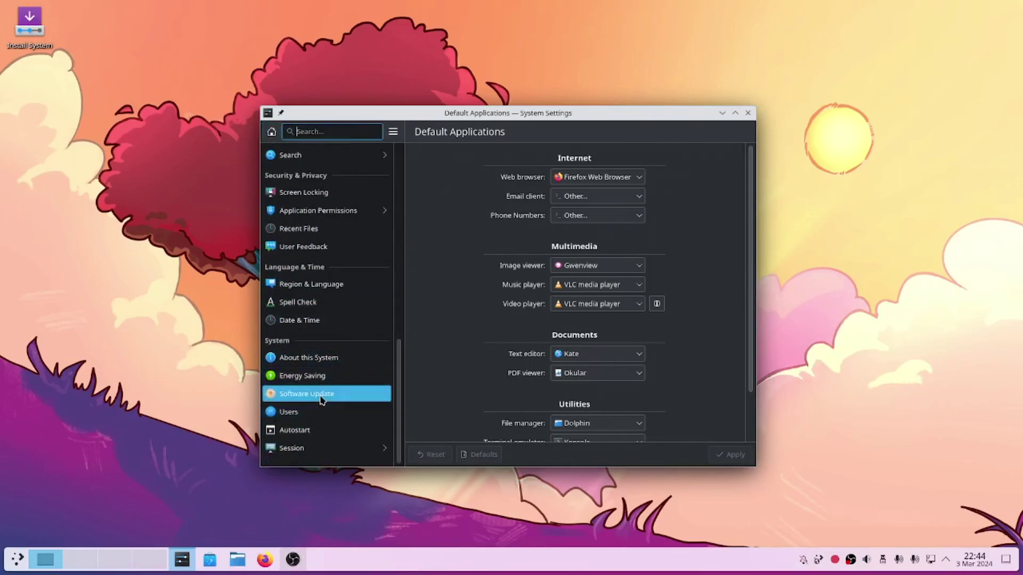
# - Return to the first categories of System Settings and close the settings window
pyautogui.scroll(10, 341, 389)
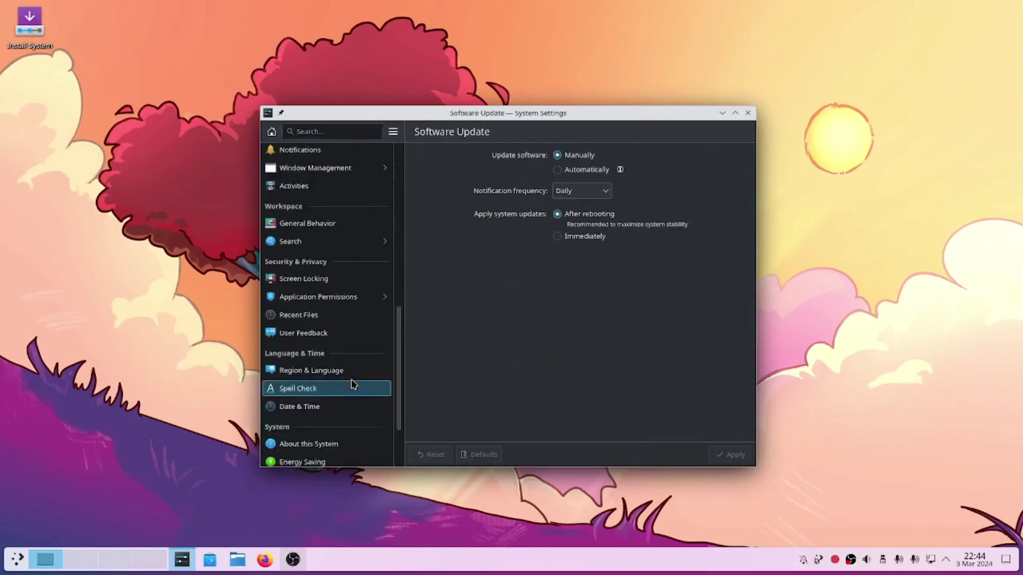
pyautogui.scroll(1, 353, 385)
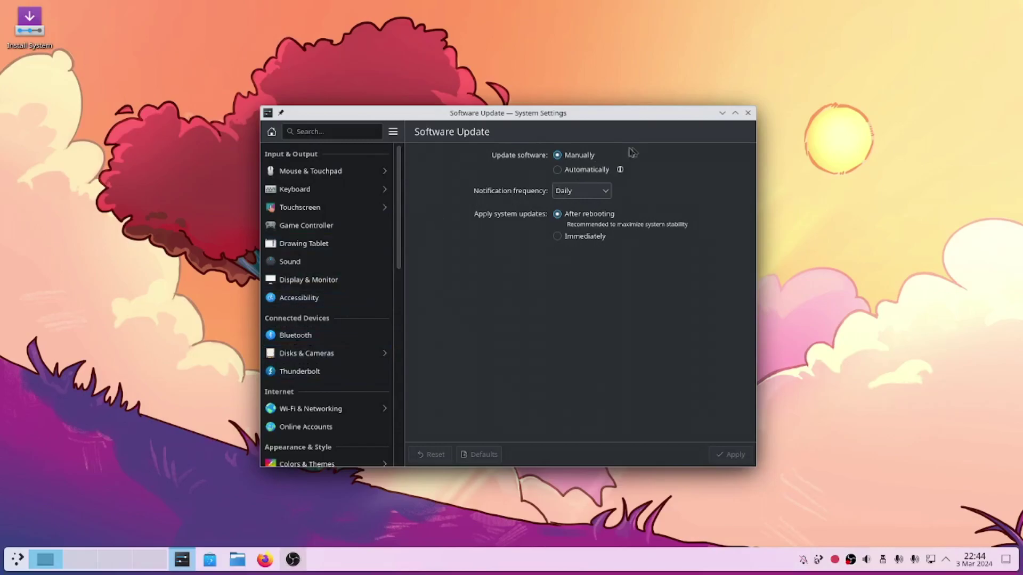
pyautogui.click(748, 113)
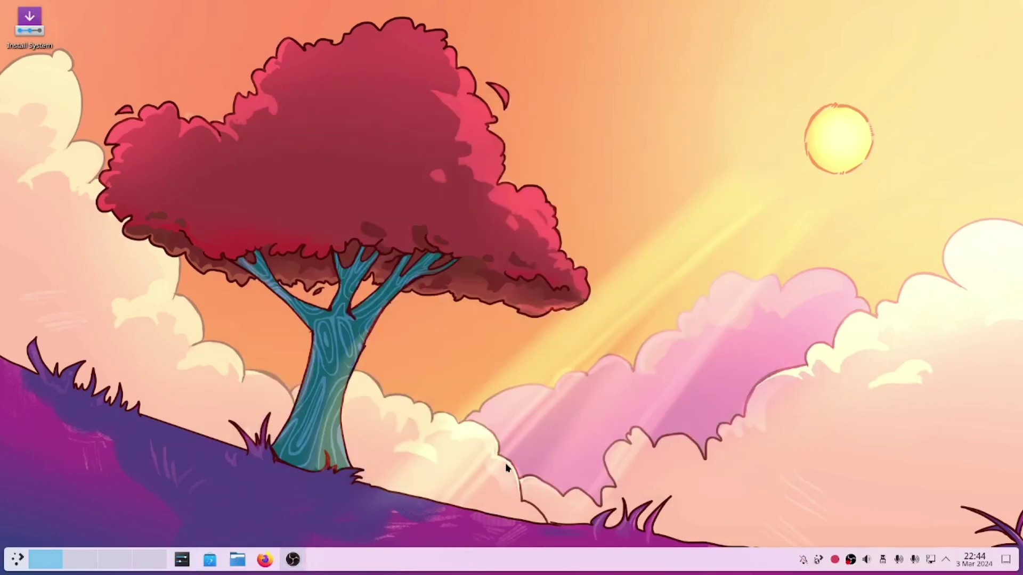
# - Open the widget list for adding widgets and place an Analog Clock on the desktop beside the wallpaper's sun
pyautogui.rightClick(492, 558)
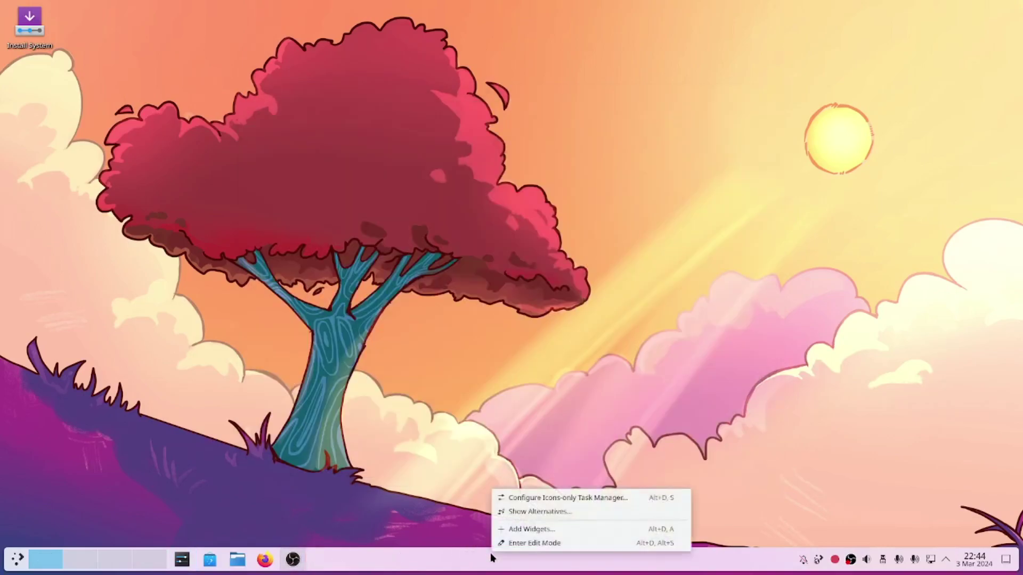
pyautogui.click(538, 530)
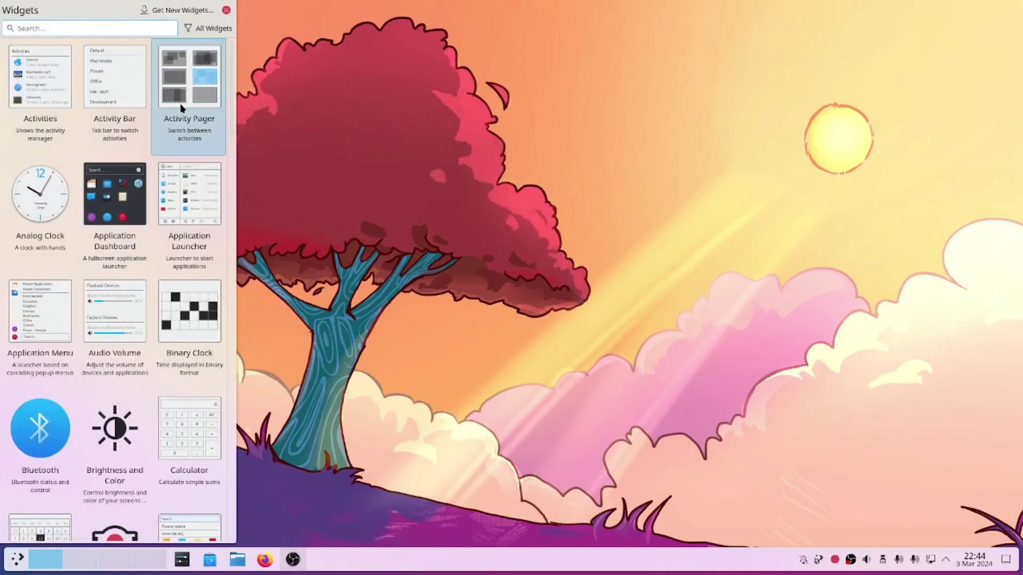
pyautogui.scroll(-2, 120, 104)
pyautogui.moveTo(40, 136); pyautogui.dragTo(899, 75)
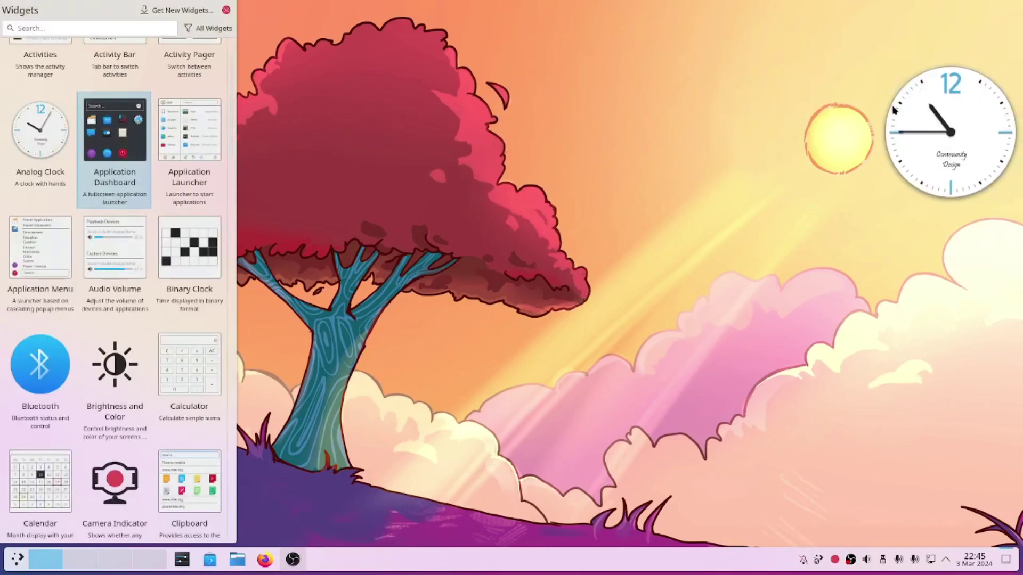
pyautogui.click(920, 122)
pyautogui.click(940, 124)
# - Look through the remaining available widgets down to Window List and close the widget list
pyautogui.scroll(-5, 190, 301)
pyautogui.scroll(-15, 190, 302)
pyautogui.scroll(-12, 190, 302)
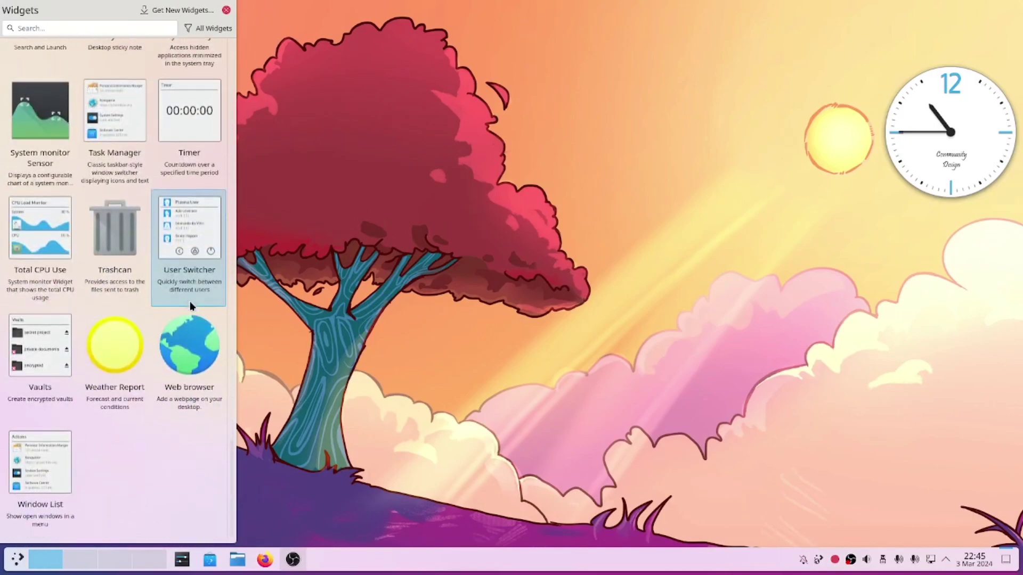
pyautogui.click(227, 9)
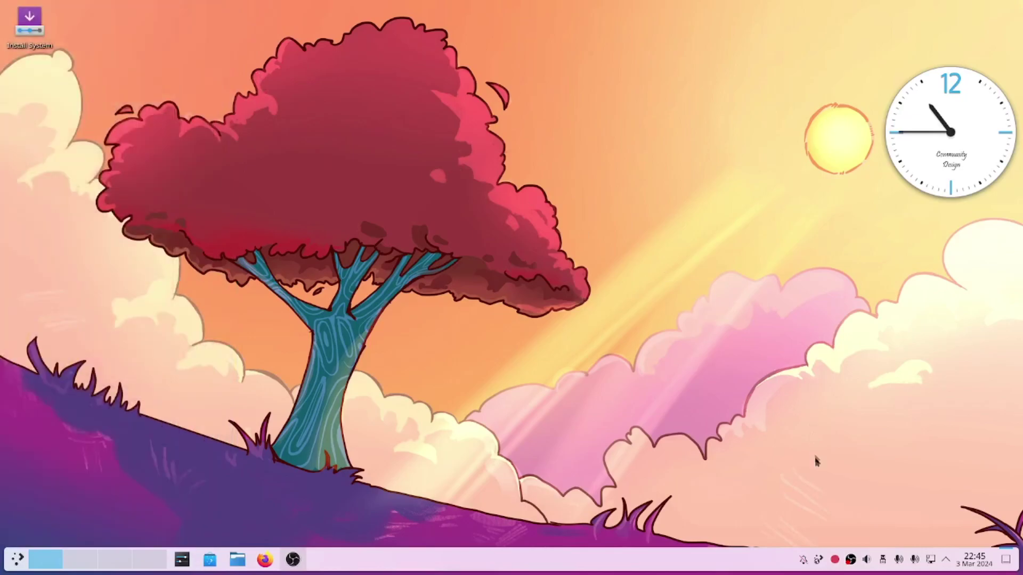
# - Enter edit mode for the taskbar panel and set its opacity to Translucent
pyautogui.rightClick(454, 564)
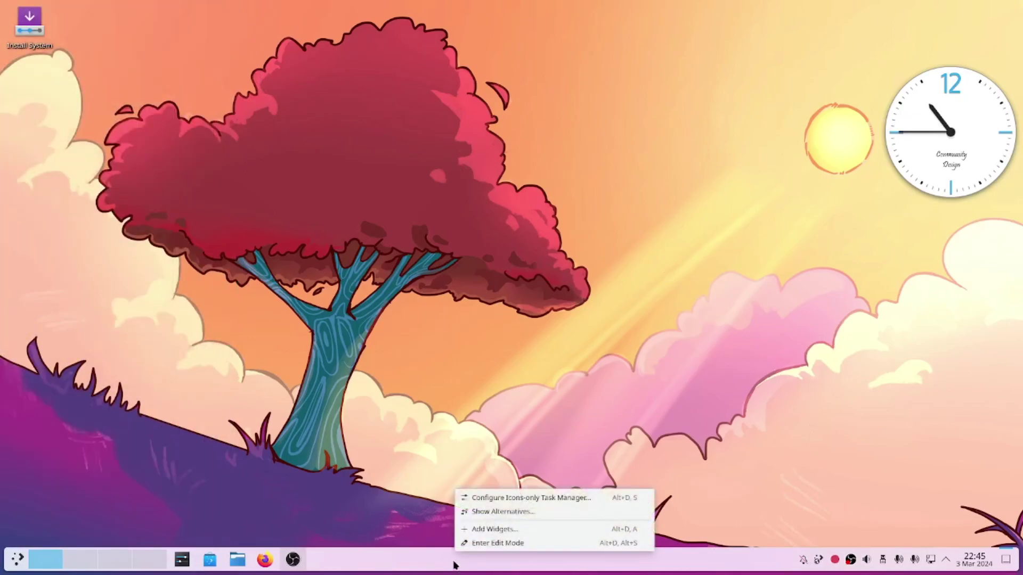
pyautogui.click(482, 543)
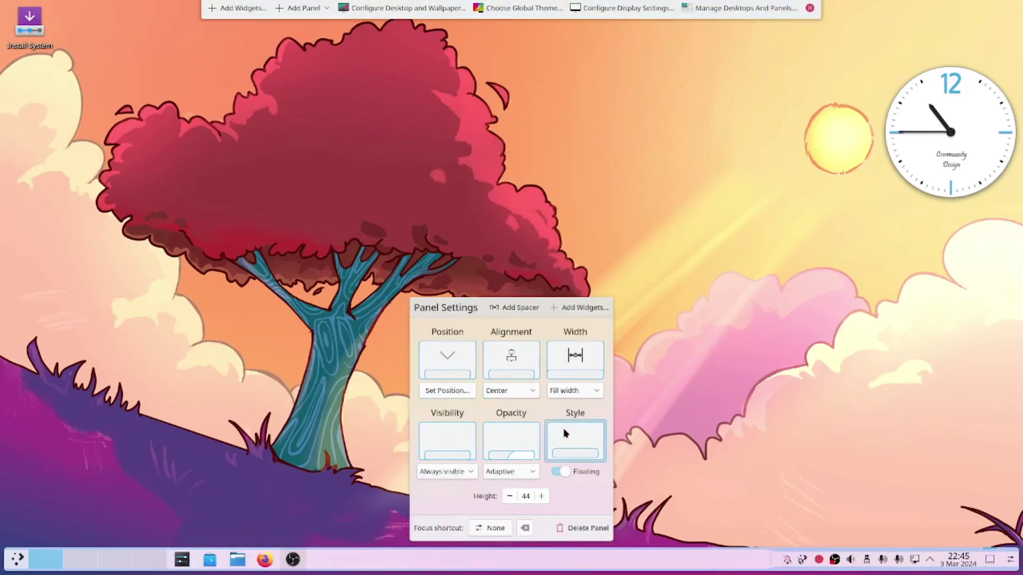
pyautogui.click(512, 441)
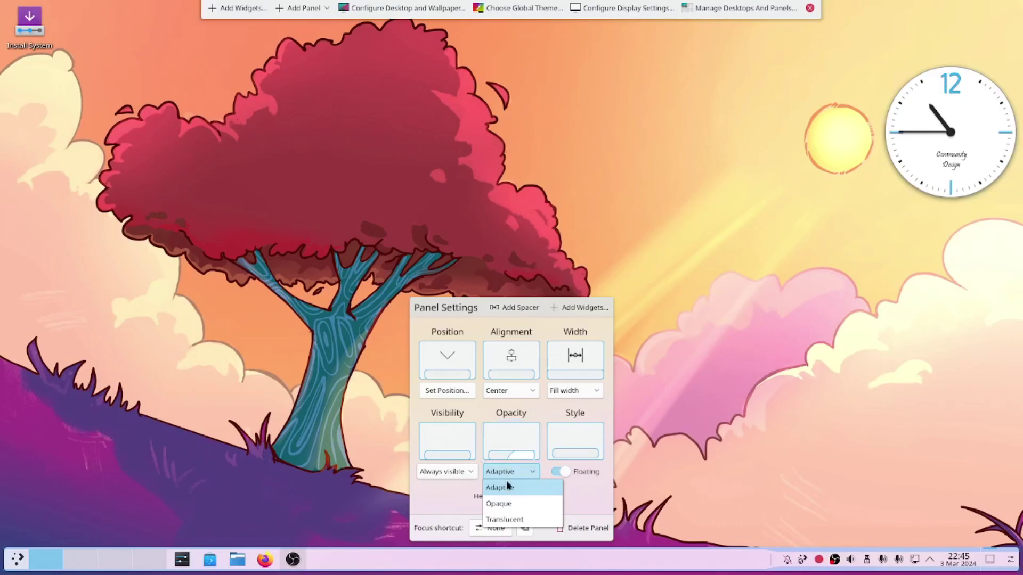
pyautogui.click(510, 519)
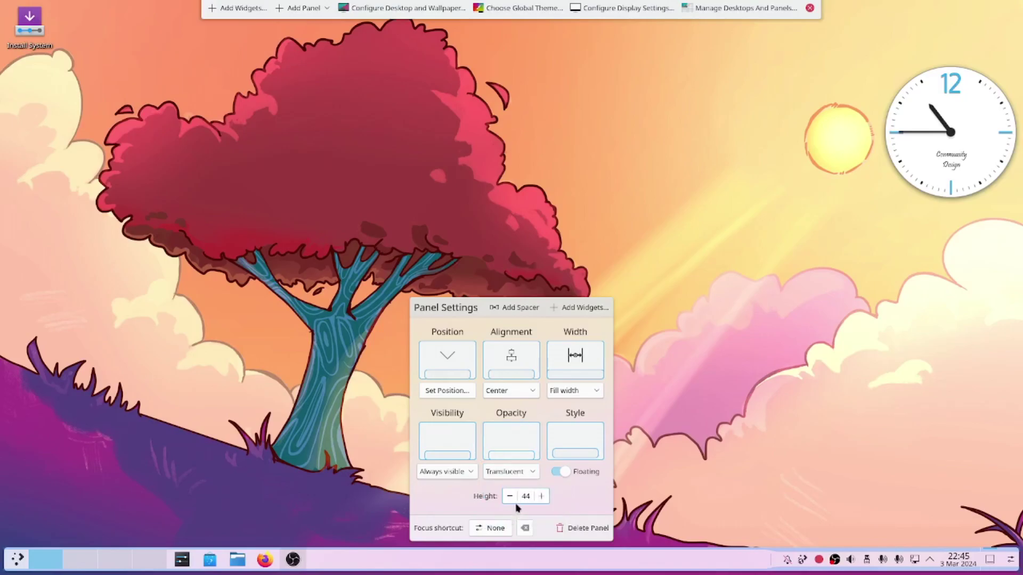
# - Try smaller and larger panel heights, settle on a height of 42, and exit edit mode
pyautogui.click(510, 496)
pyautogui.click(509, 496)
pyautogui.click(510, 496)
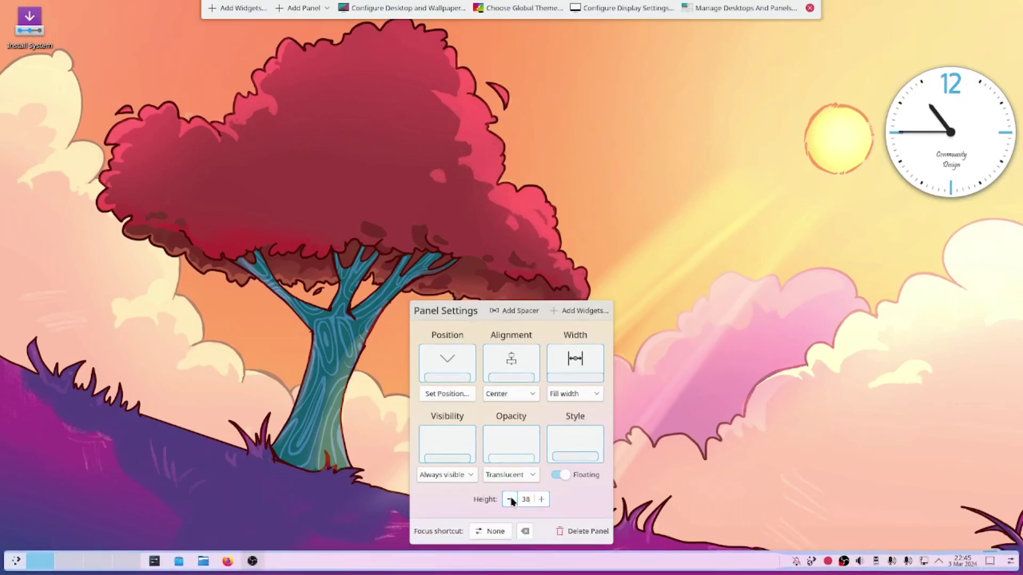
pyautogui.click(541, 499)
pyautogui.click(540, 500)
pyautogui.click(541, 498)
pyautogui.click(541, 497)
pyautogui.click(540, 495)
pyautogui.click(510, 498)
pyautogui.click(509, 499)
pyautogui.click(509, 498)
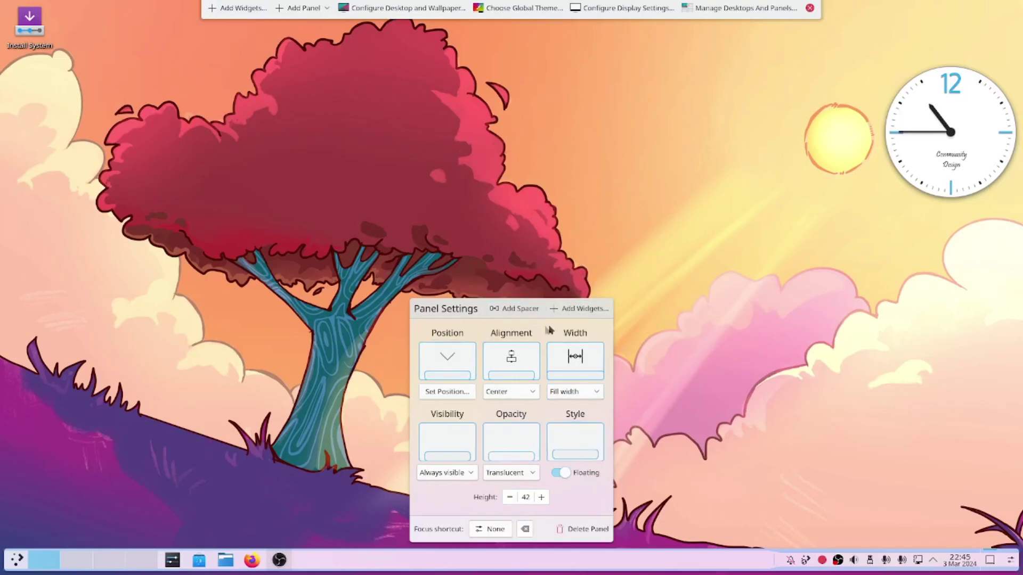
pyautogui.rightClick(331, 368)
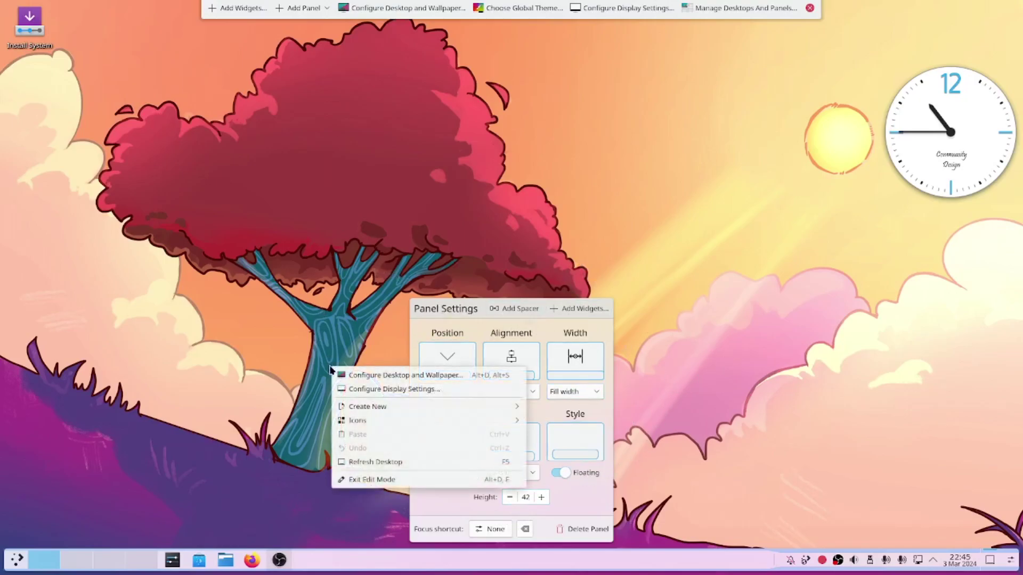
pyautogui.click(371, 479)
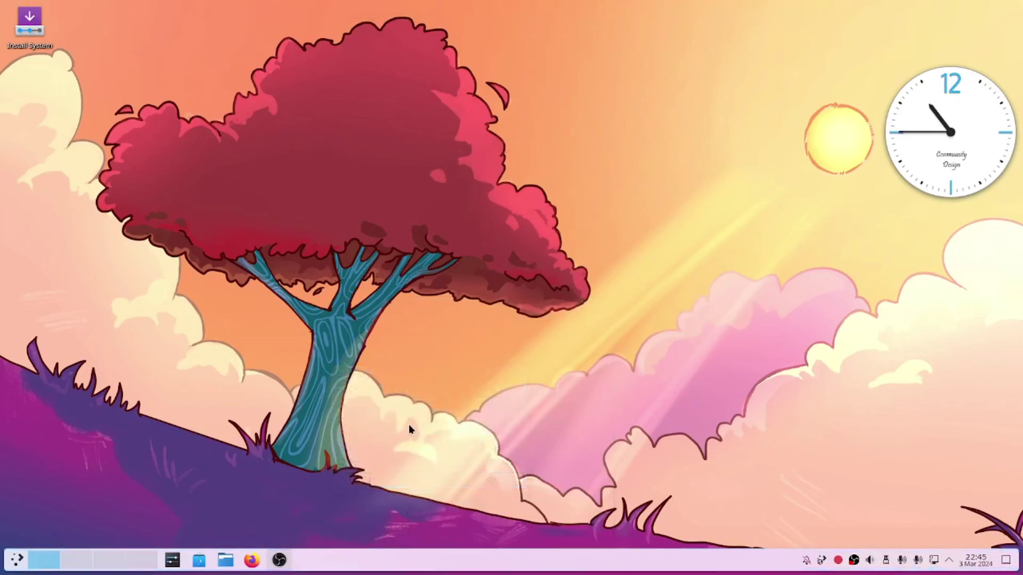
# - Open the application launcher, try resizing its popup, and return to the desktop
pyautogui.click(16, 559)
pyautogui.moveTo(405, 283); pyautogui.dragTo(610, 392)
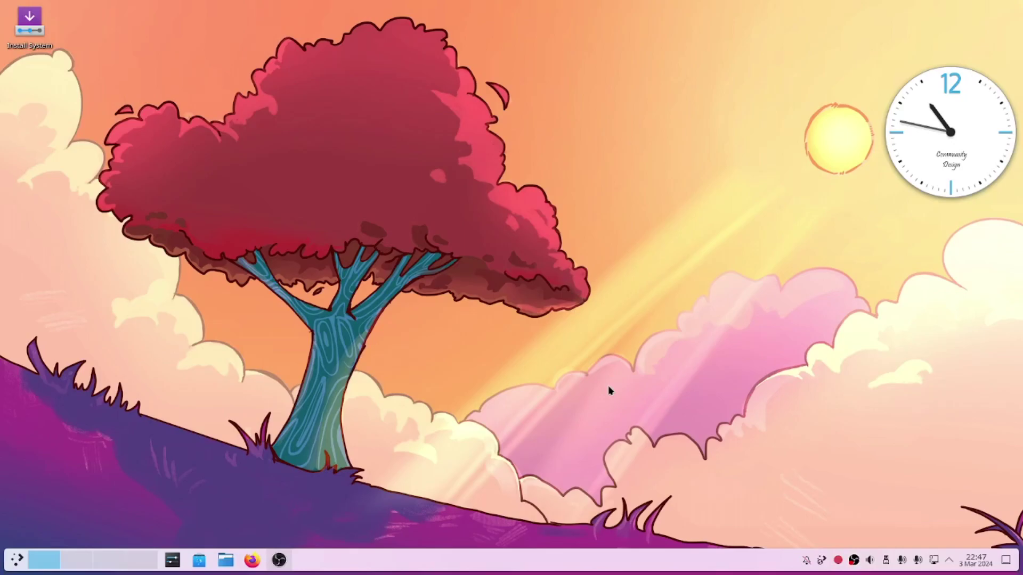
# - Search for "kde" in the desktop search bar, launch Kate from the results, and close it again
pyautogui.hotkey('alt', 'space')
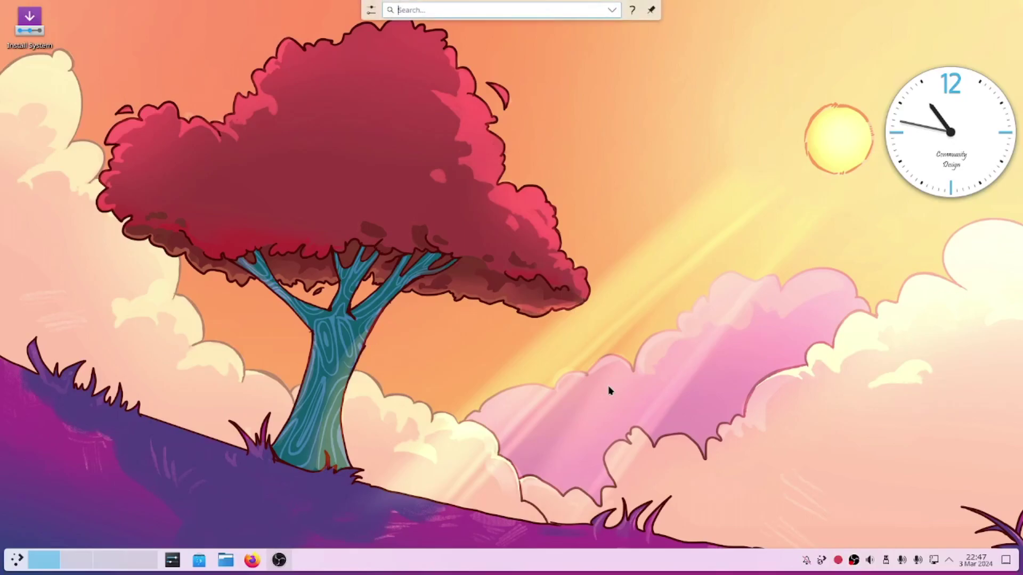
pyautogui.write('kde')
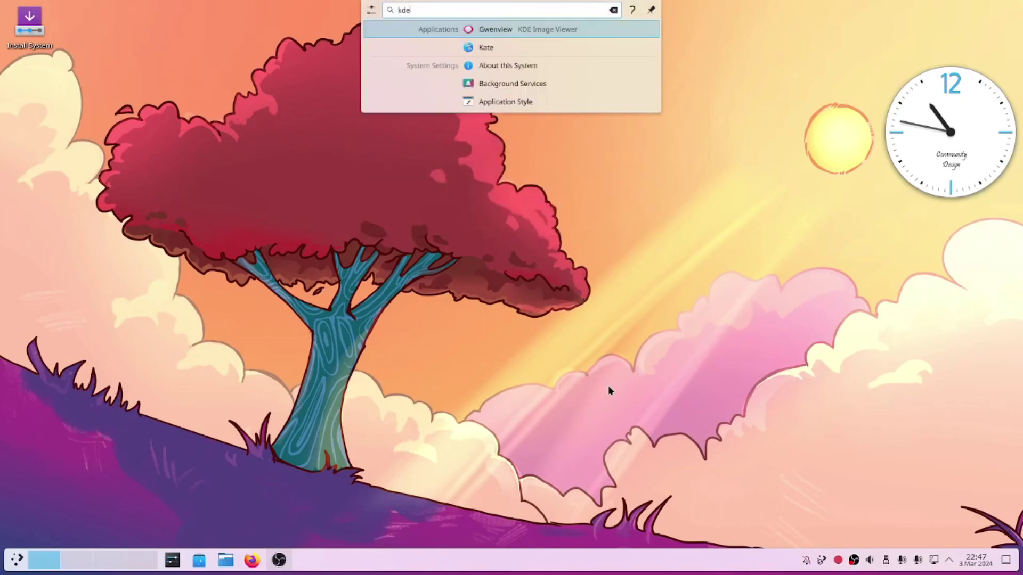
pyautogui.click(486, 47)
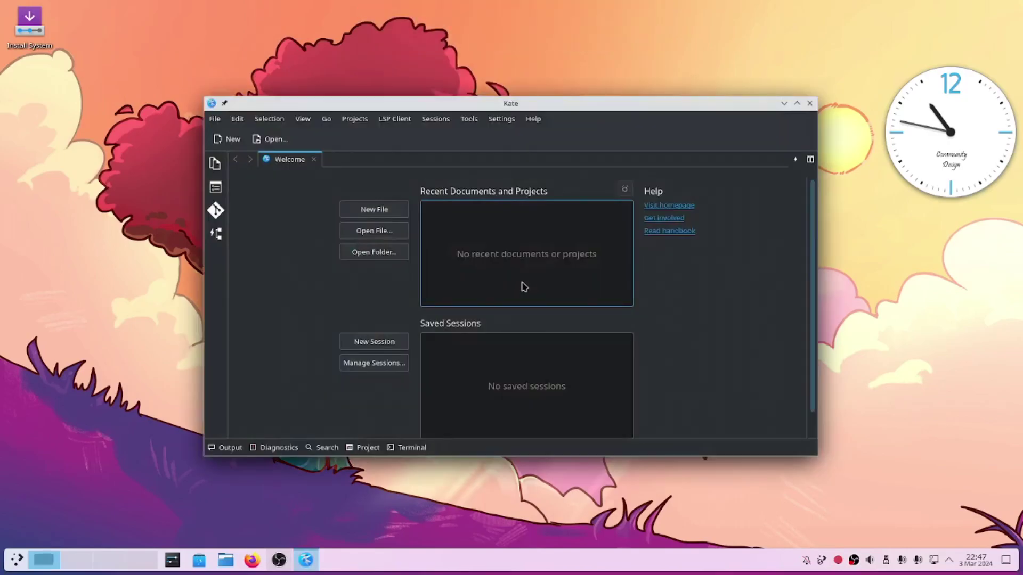
pyautogui.click(810, 105)
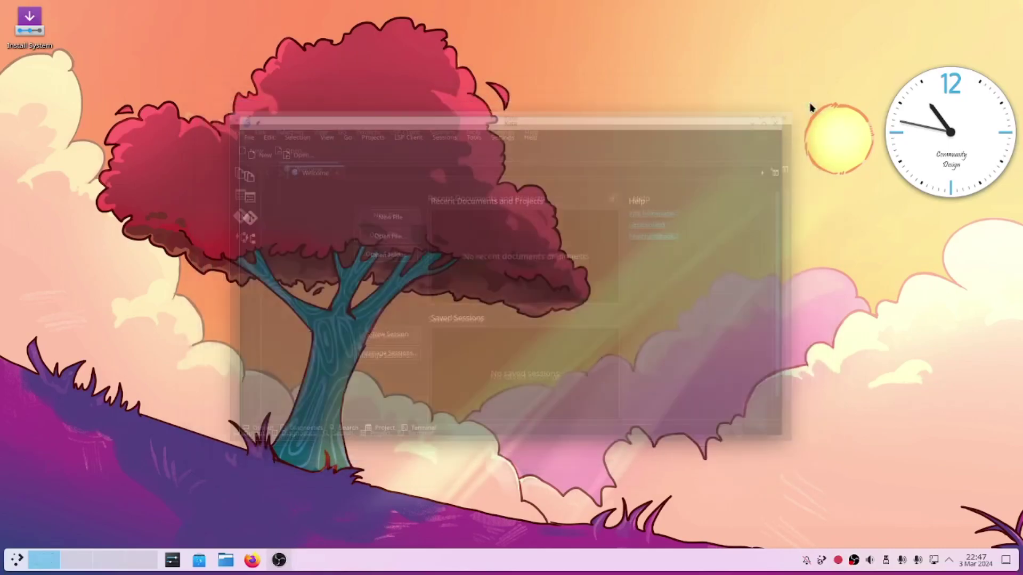